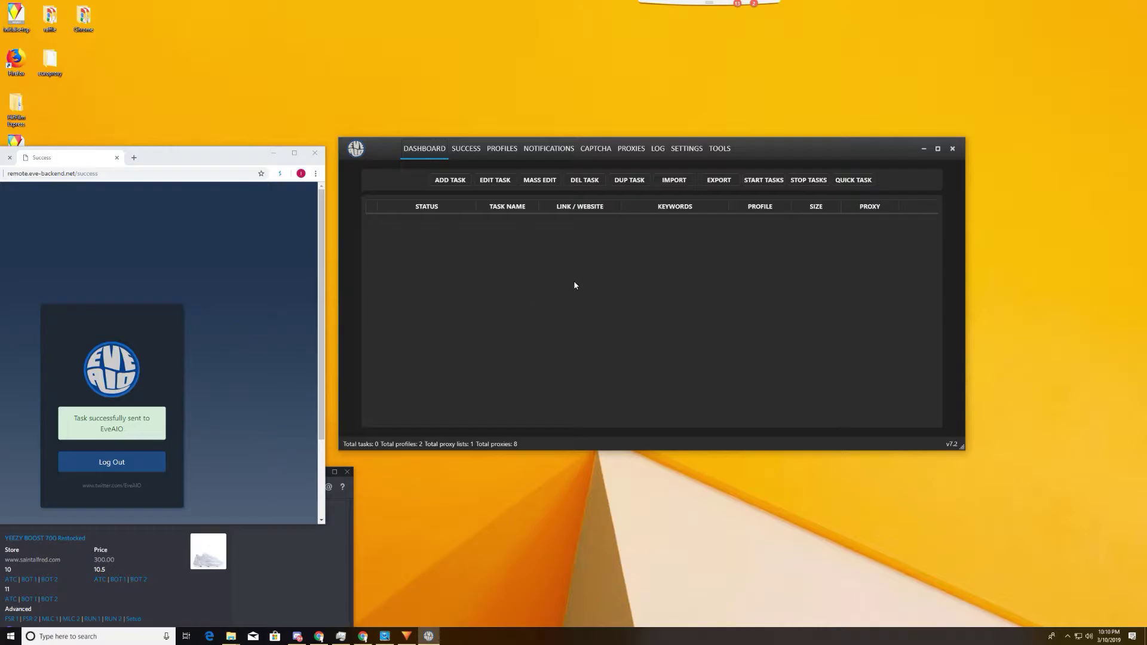
After checking the profiles, open the Home captcha solver's window, move it, then close it
left_click(502, 149)
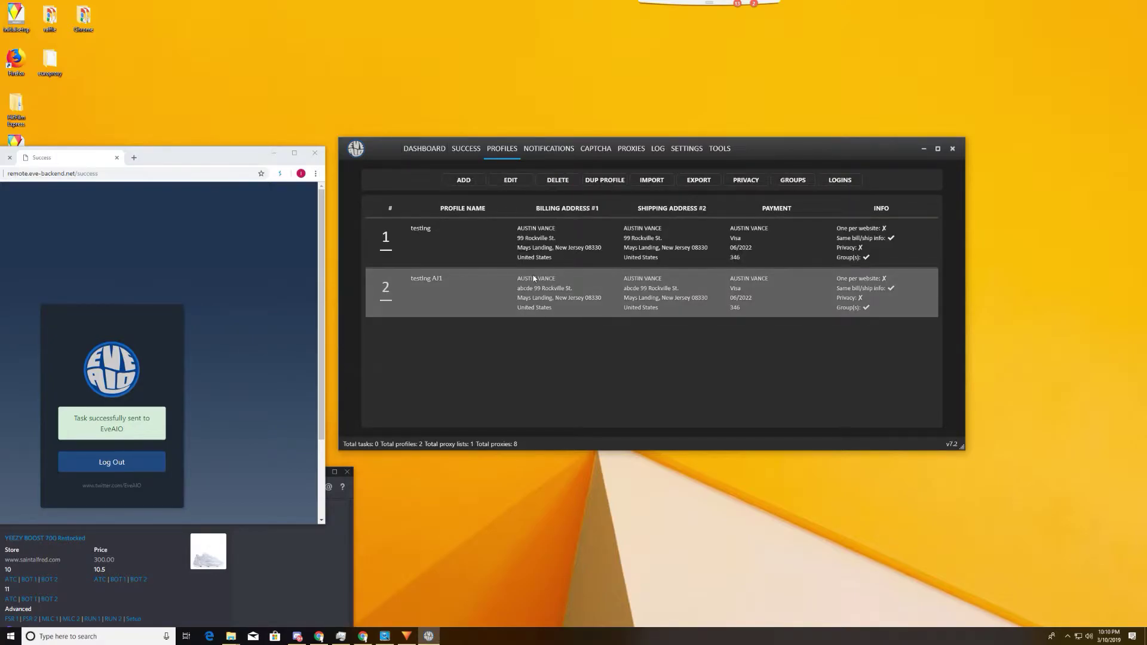
left_click(596, 150)
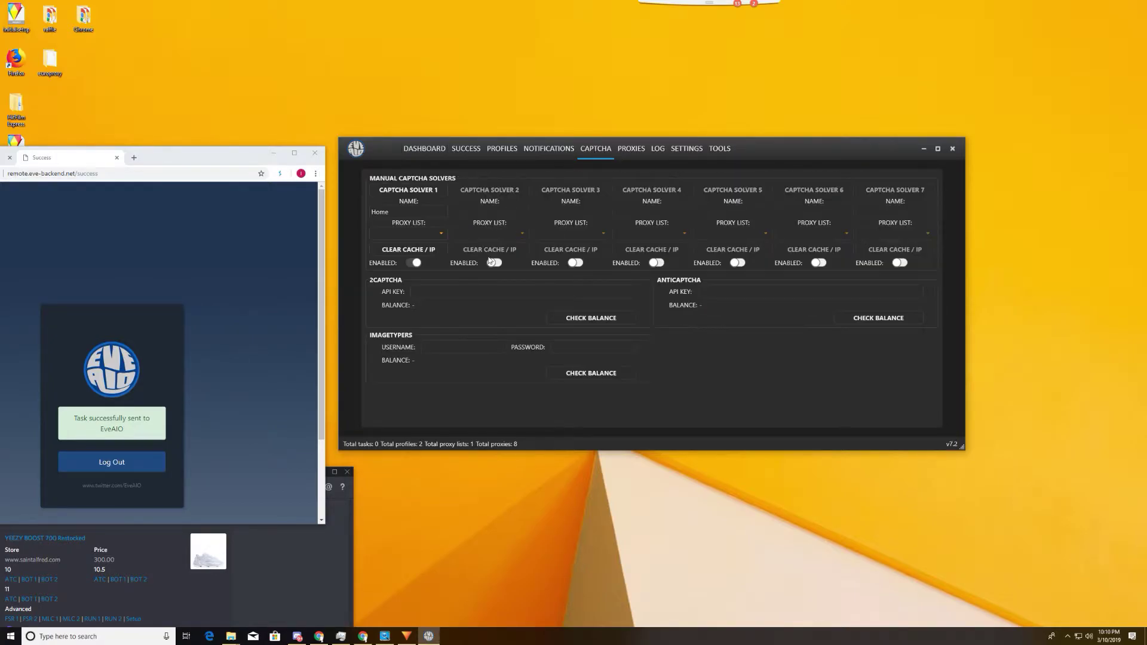
left_click(424, 191)
left_click_drag(574, 165, 530, 236)
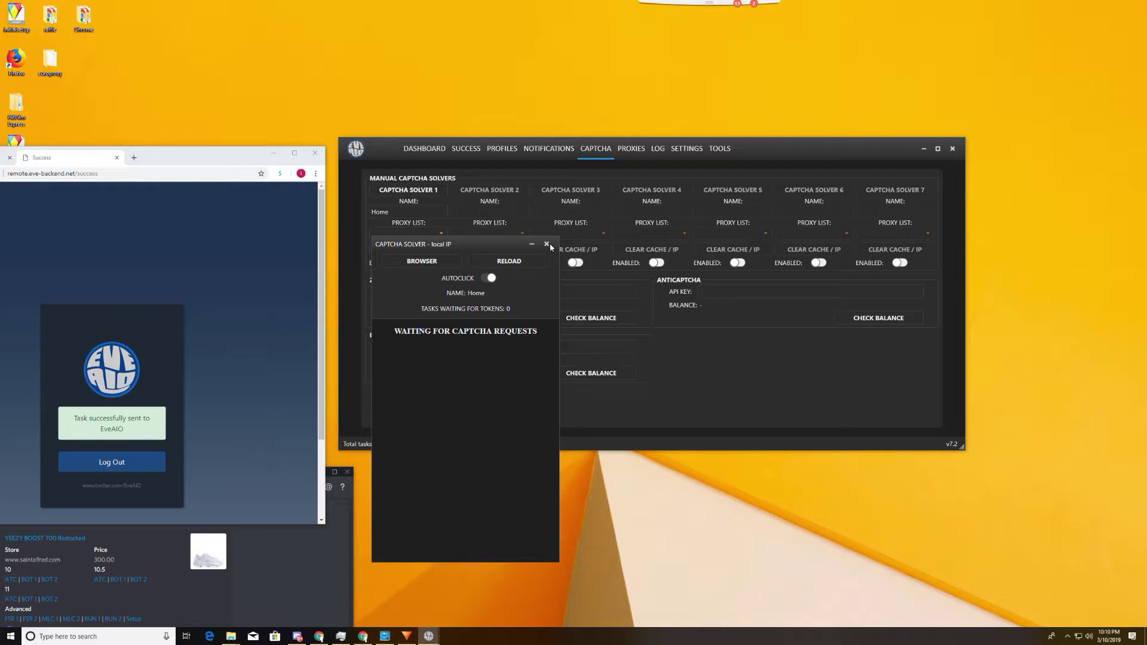
left_click(546, 244)
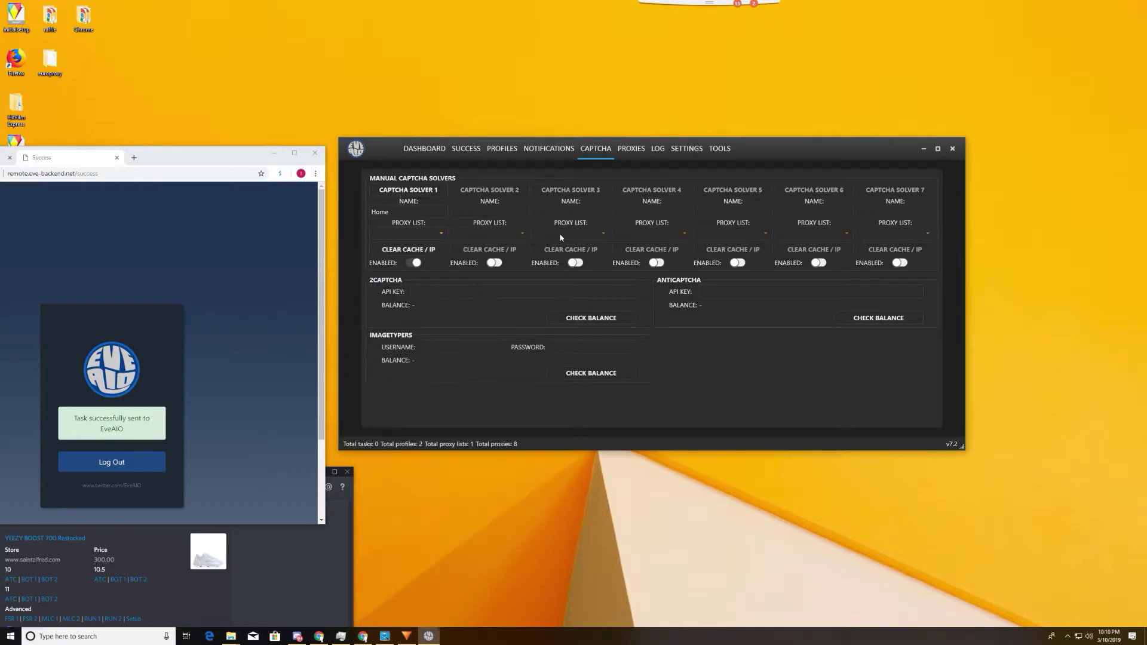
Choose *testing (2) as the Quick Task Settings default profile
left_click(688, 150)
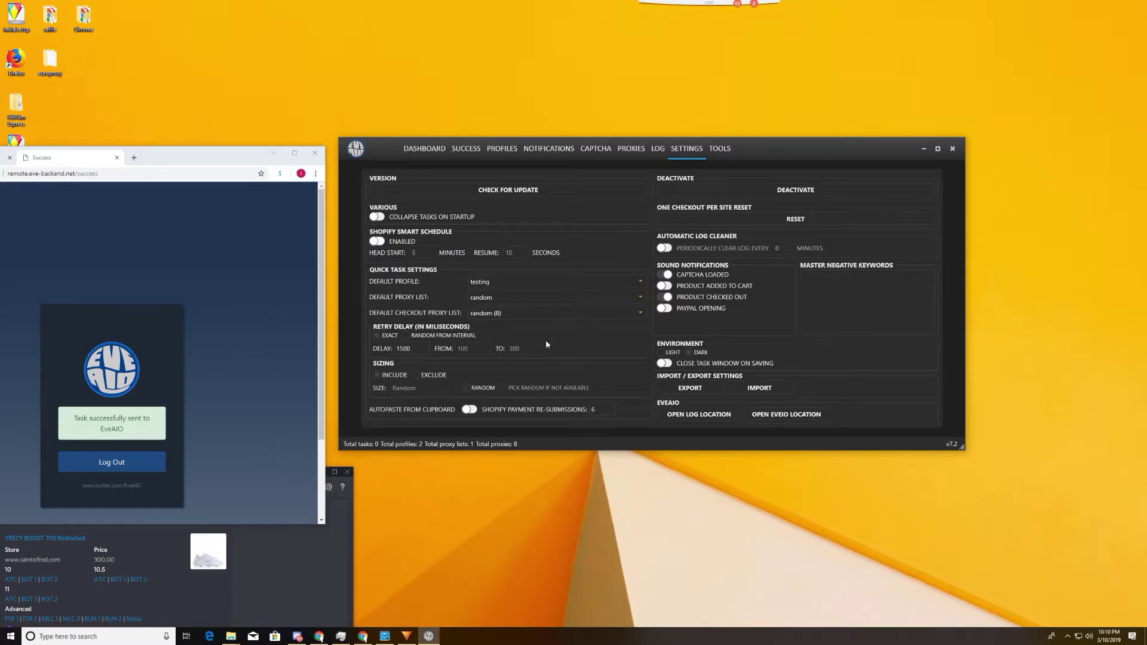
left_click(507, 286)
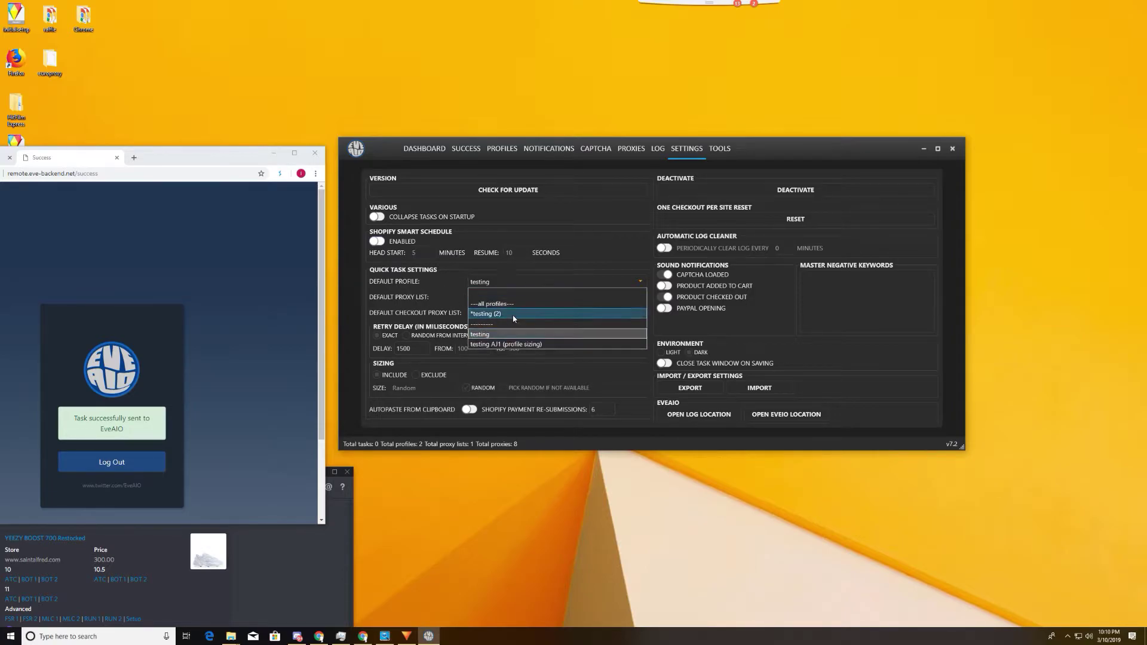
left_click(514, 316)
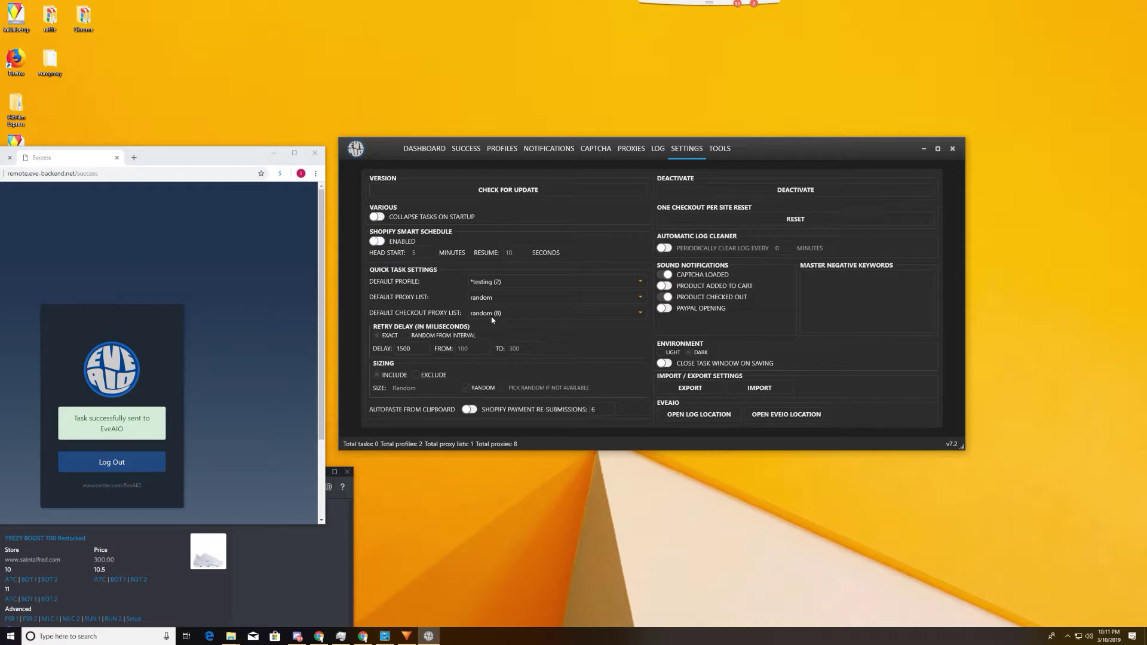
left_click(724, 154)
Show the Tools page with the connected Remote Quick Task Monitor's cart link log
left_click(721, 152)
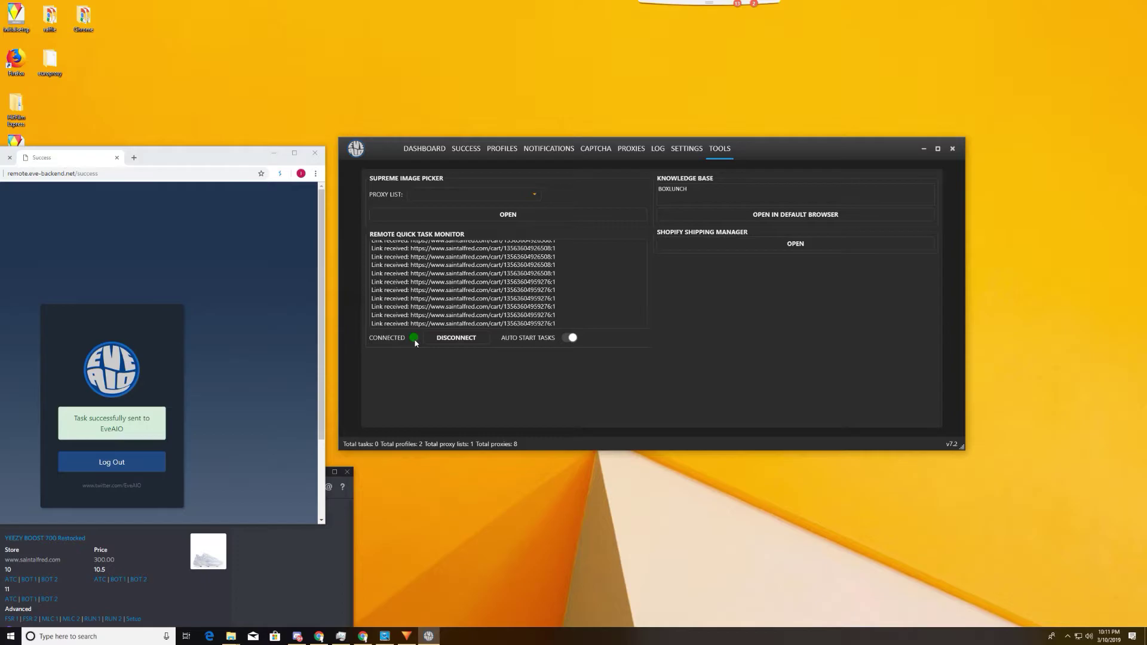
Go back to the task dashboard, which lists zero tasks
left_click(429, 154)
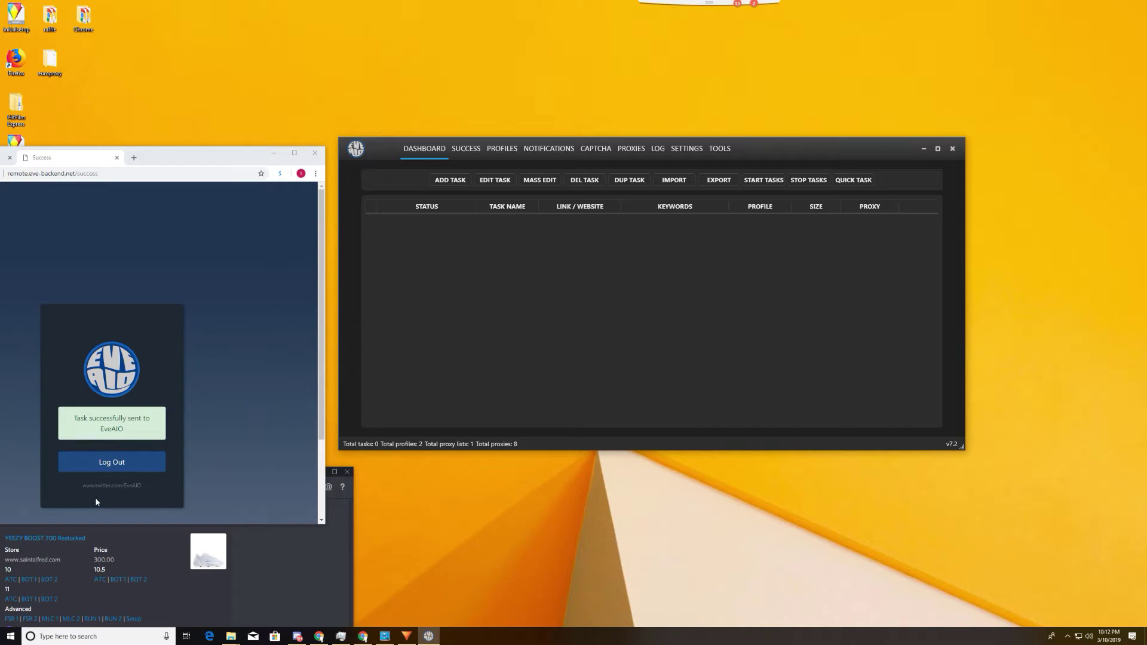
Launch ten remote Shopify tasks from the Discord BOT 1 link, then stop them all
left_click(29, 582)
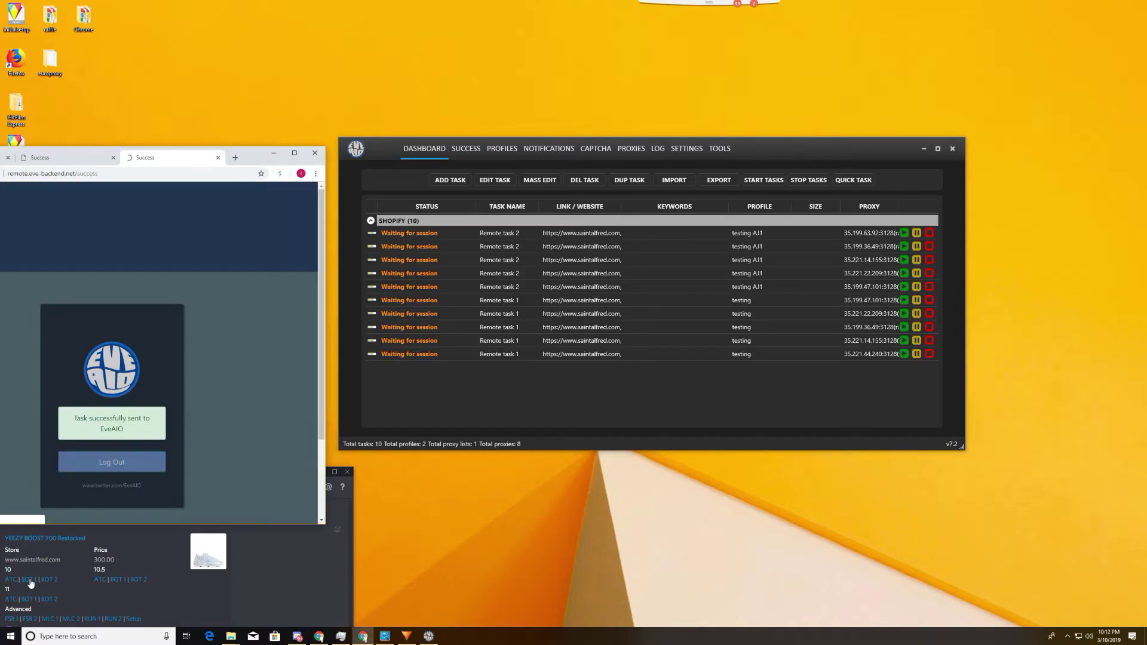
left_click(460, 237)
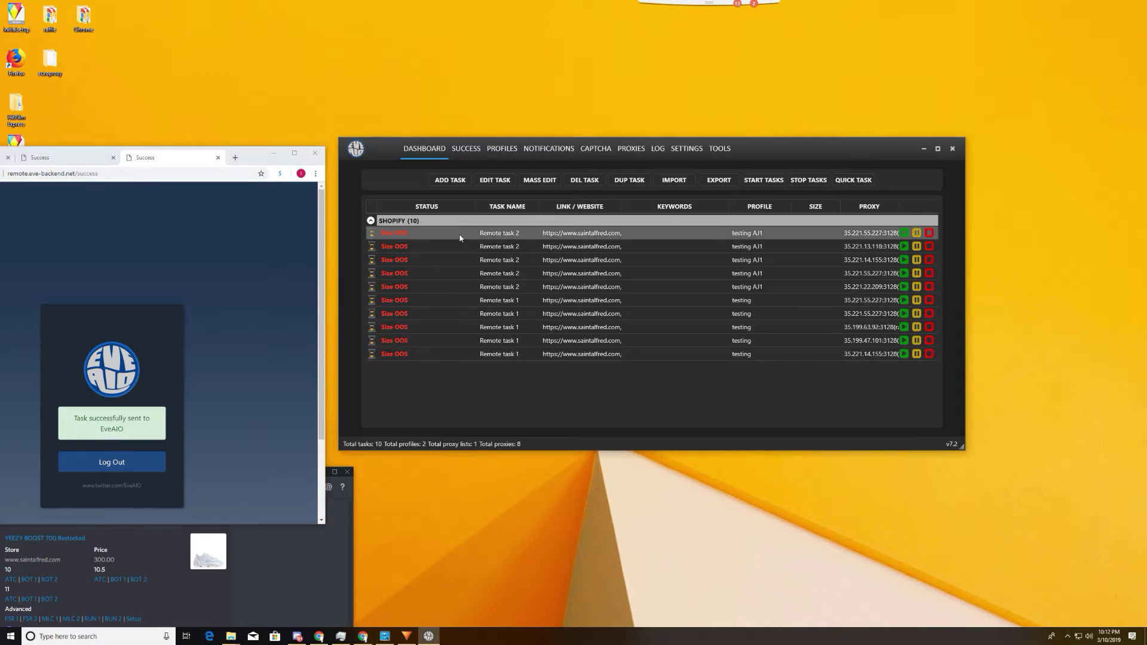
key("ctrl+a")
right_click(450, 339)
left_click(472, 356)
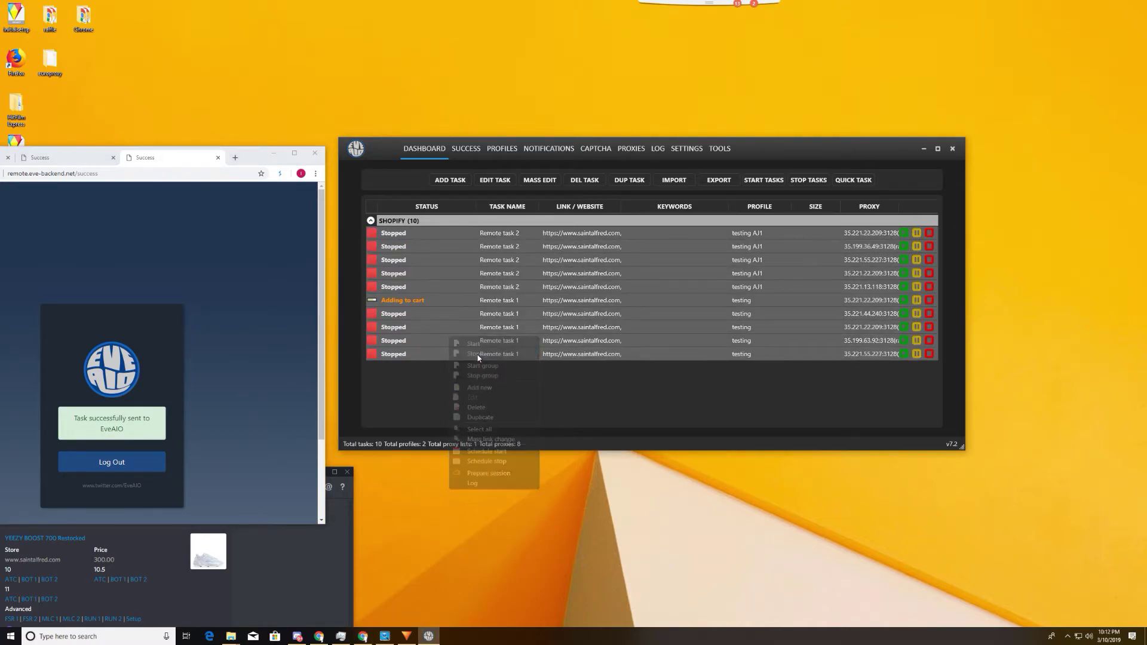